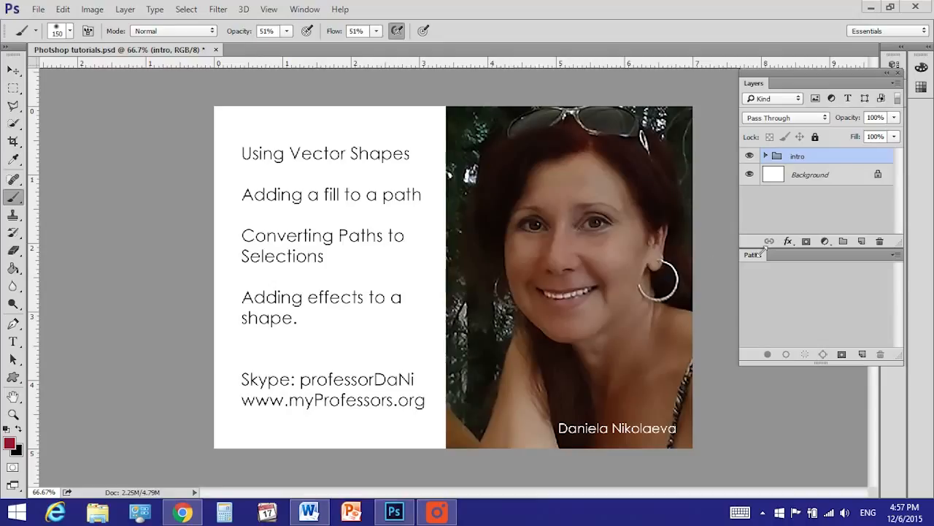
# Hide the intro layer group and draw a heart path with the Custom Shape tool near the canvas's upper left
pyautogui.click(750, 157)
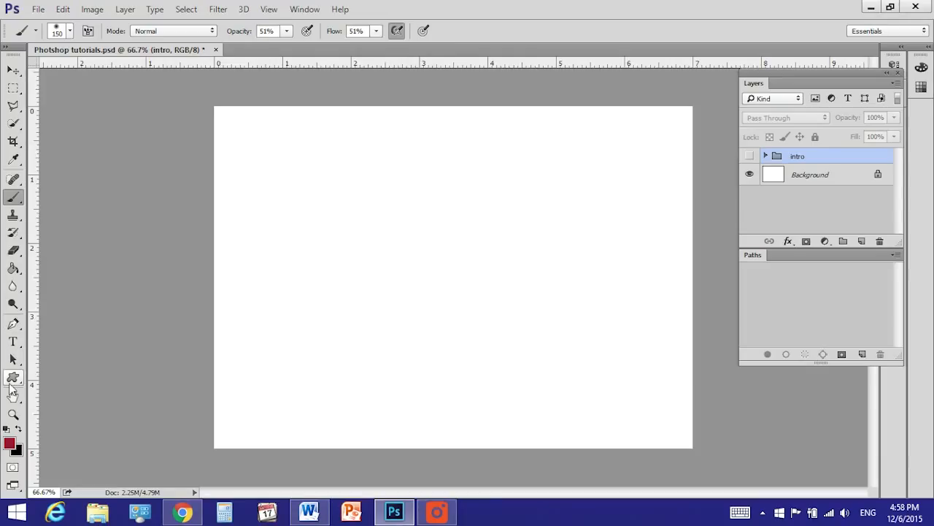
pyautogui.click(13, 325)
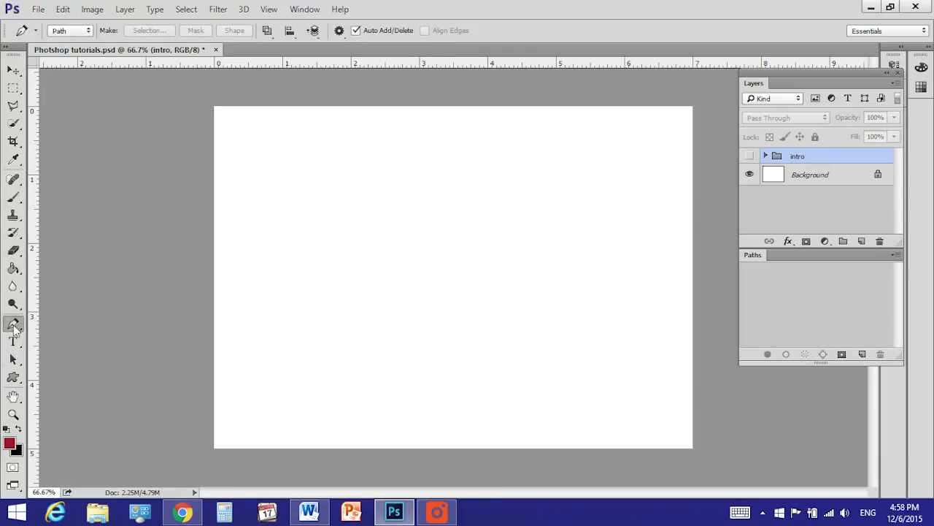
pyautogui.click(14, 377)
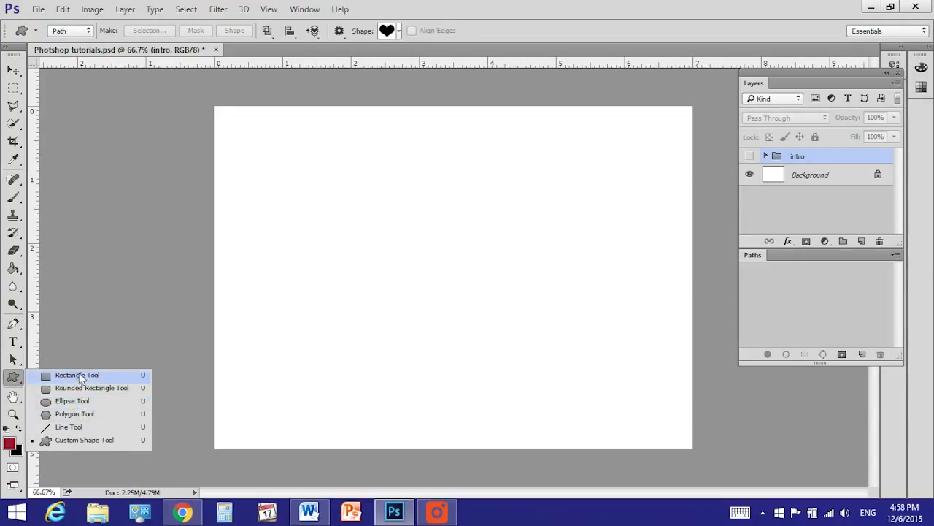
pyautogui.click(70, 440)
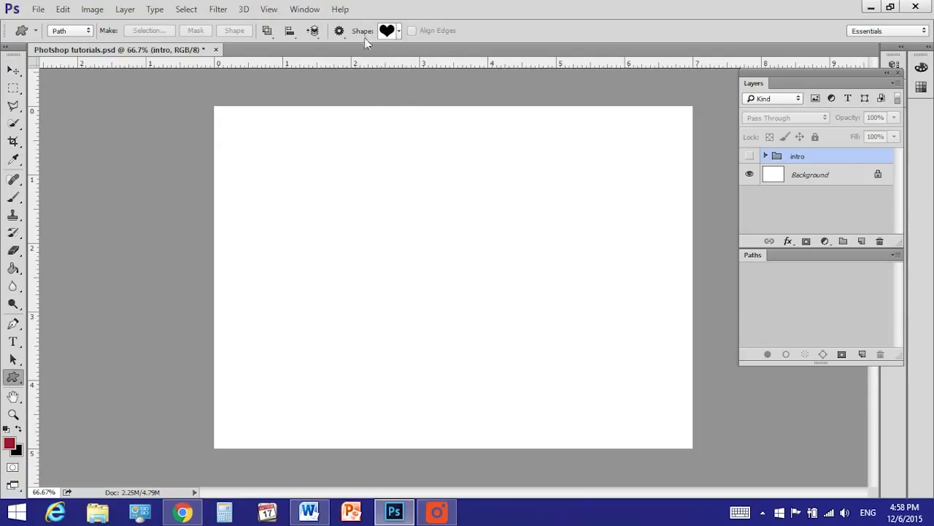
pyautogui.click(399, 30)
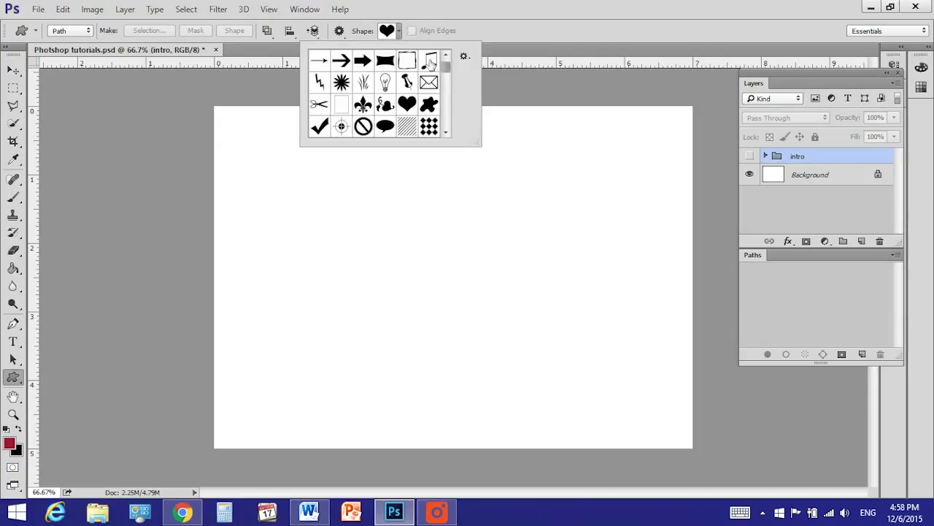
pyautogui.moveTo(449, 68)
pyautogui.mouseDown()
pyautogui.moveTo(452, 133)
pyautogui.moveTo(449, 75)
pyautogui.mouseUp()
pyautogui.click(465, 57)
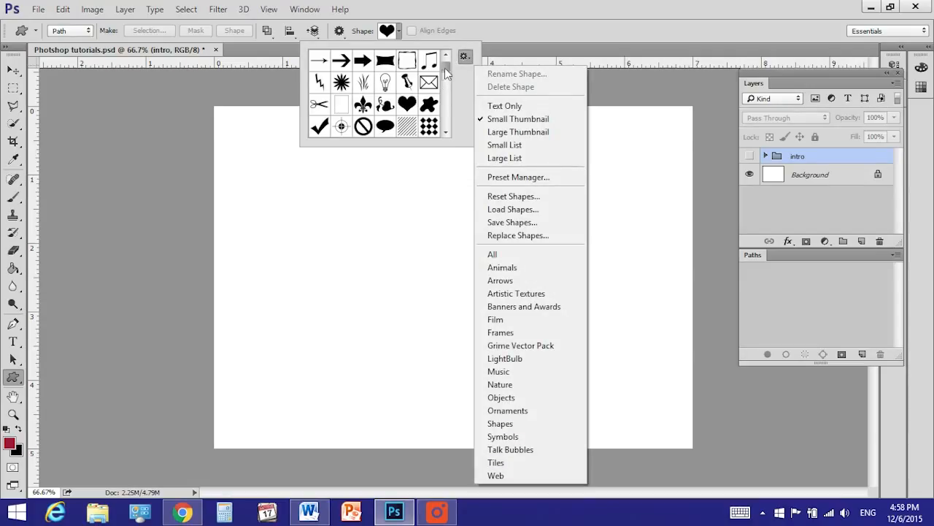
pyautogui.click(402, 103)
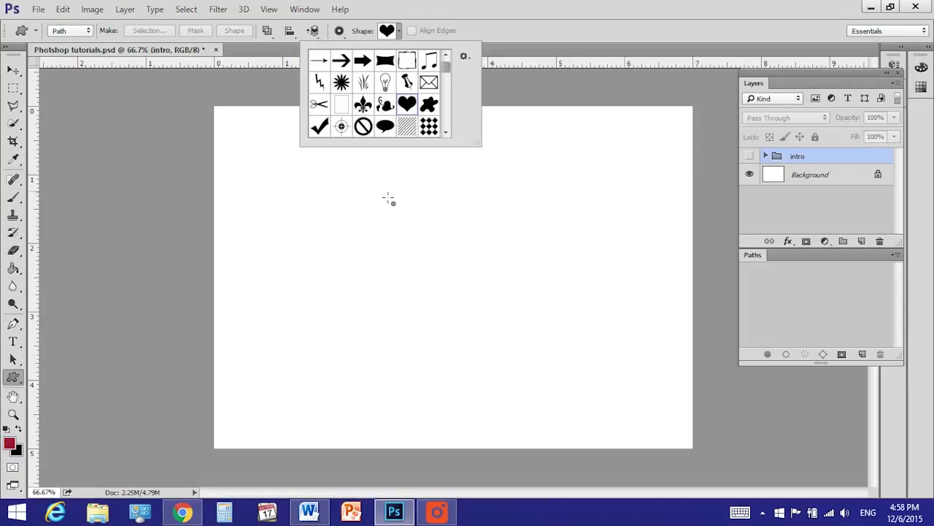
pyautogui.moveTo(350, 160); pyautogui.dragTo(497, 290)
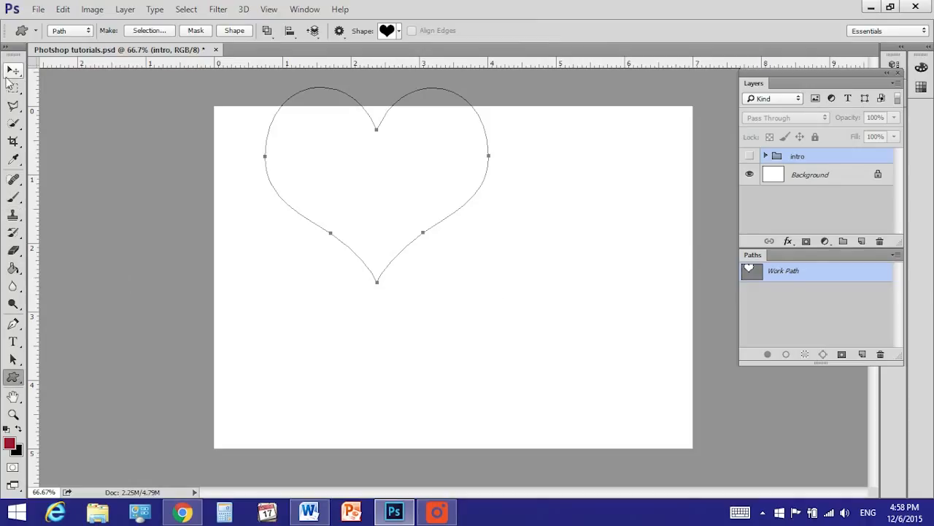
# Move the whole heart path to the middle of the canvas with the Path Selection tool
pyautogui.click(16, 361)
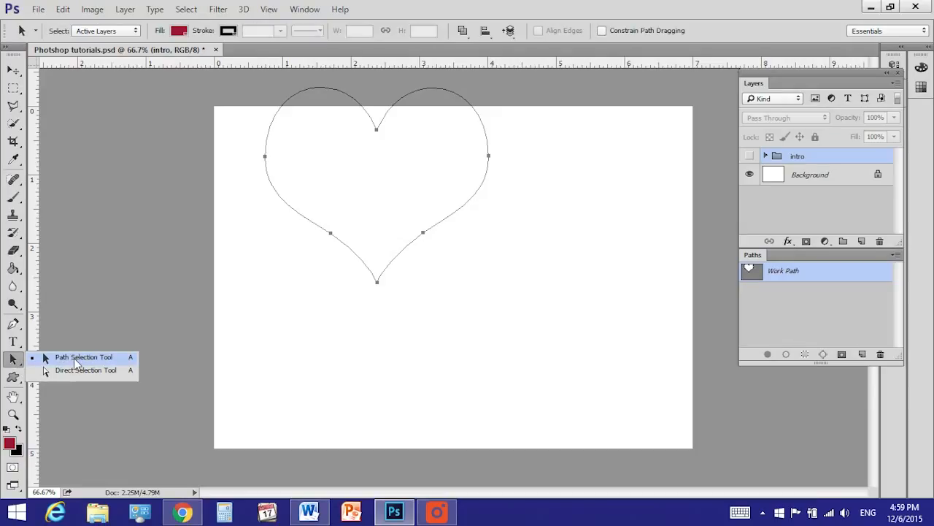
pyautogui.click(74, 358)
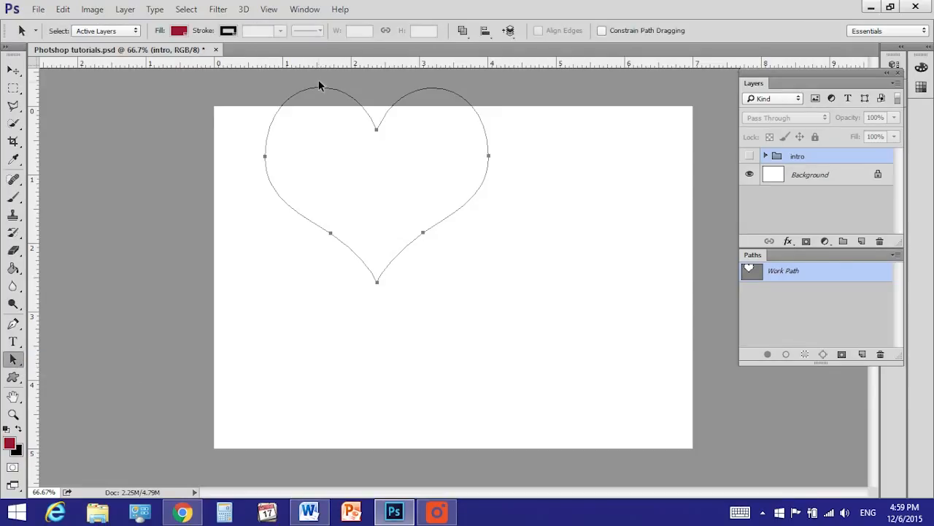
pyautogui.moveTo(321, 86); pyautogui.dragTo(393, 181)
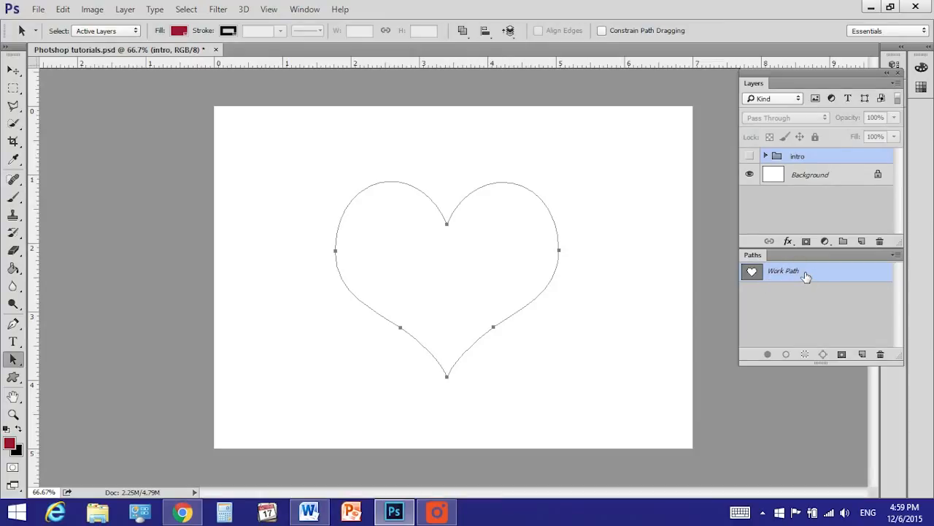
# Save the heart-shaped work path under the name "heart"
pyautogui.click(811, 299)
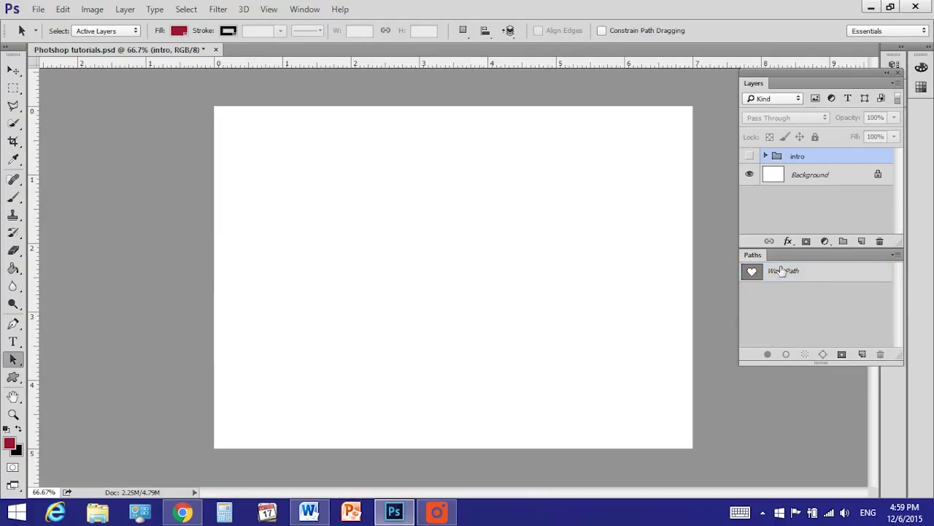
pyautogui.click(812, 274)
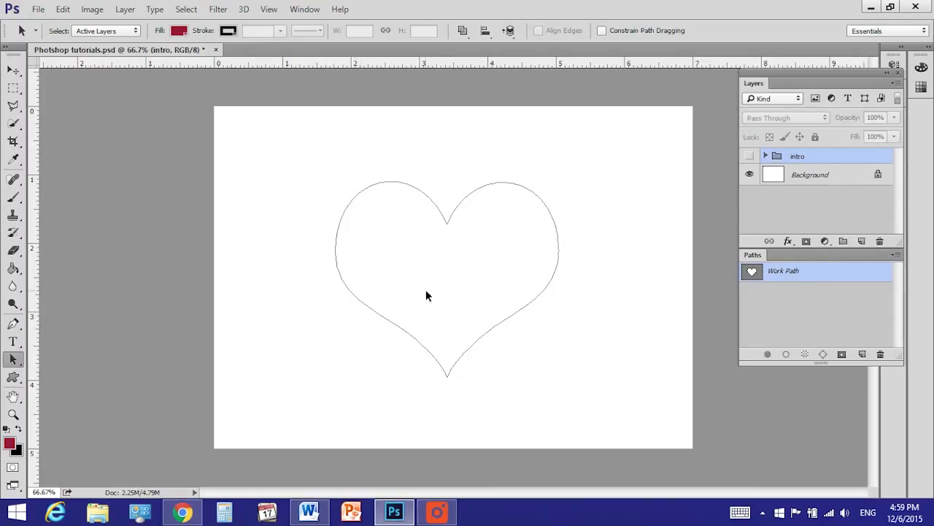
pyautogui.doubleClick(791, 276)
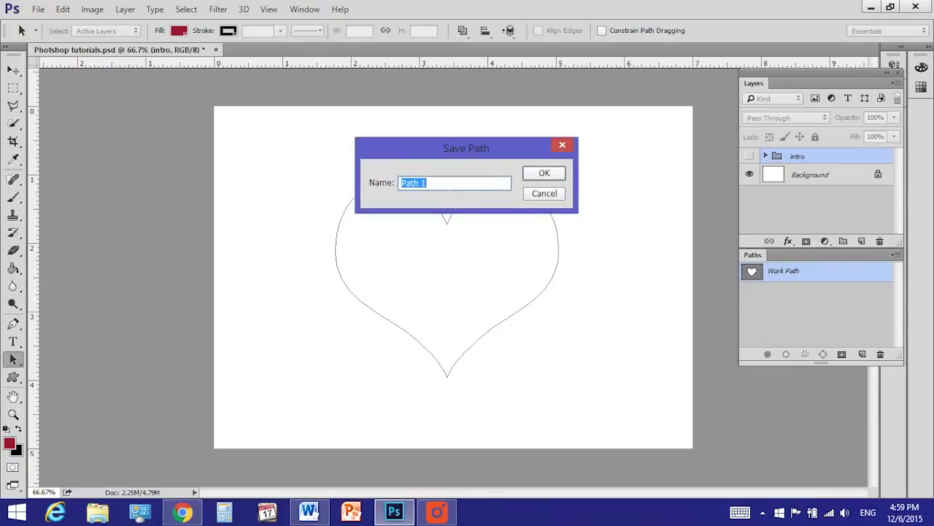
pyautogui.write('heart')
pyautogui.click(544, 173)
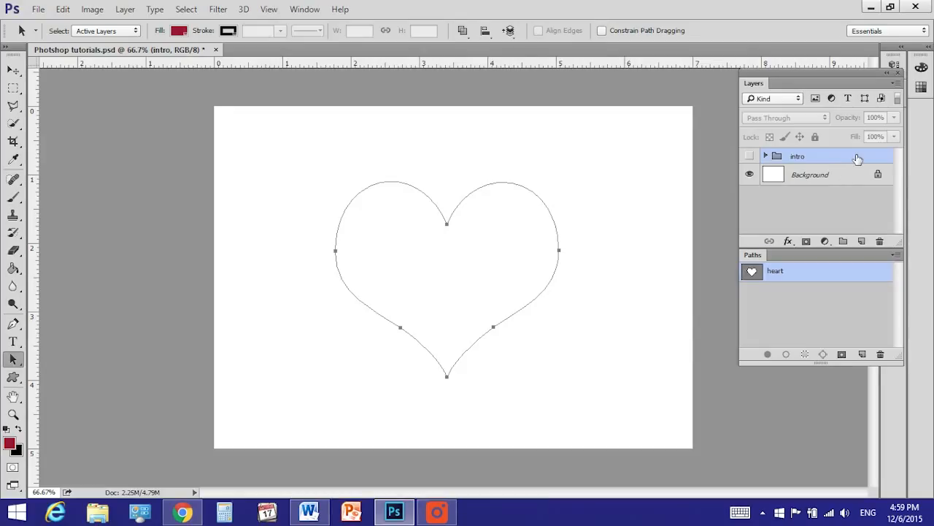
# Create a new layer above the intro group and name it "heart"
pyautogui.click(861, 241)
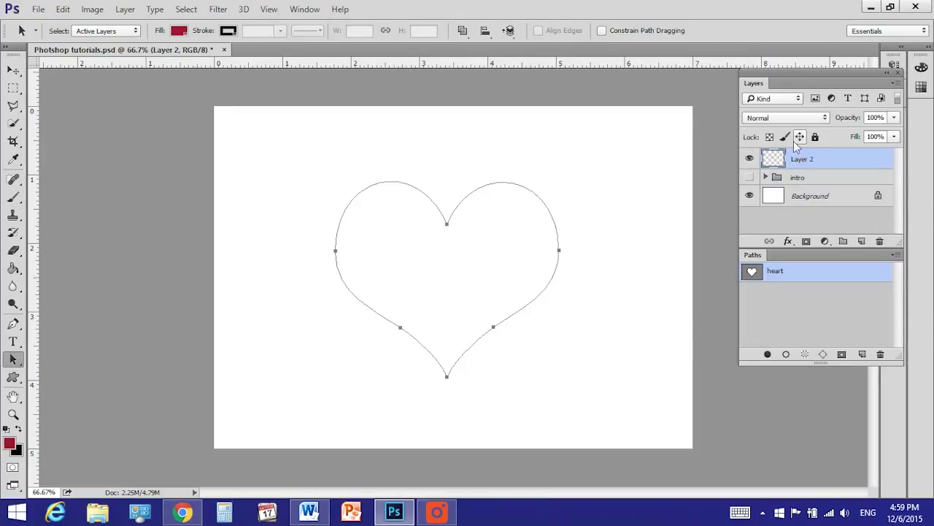
pyautogui.doubleClick(806, 162)
pyautogui.write('heart')
pyautogui.press('Return')
# Set the foreground color to bright red e42b52 and fill the heart path with it on the heart layer
pyautogui.click(12, 445)
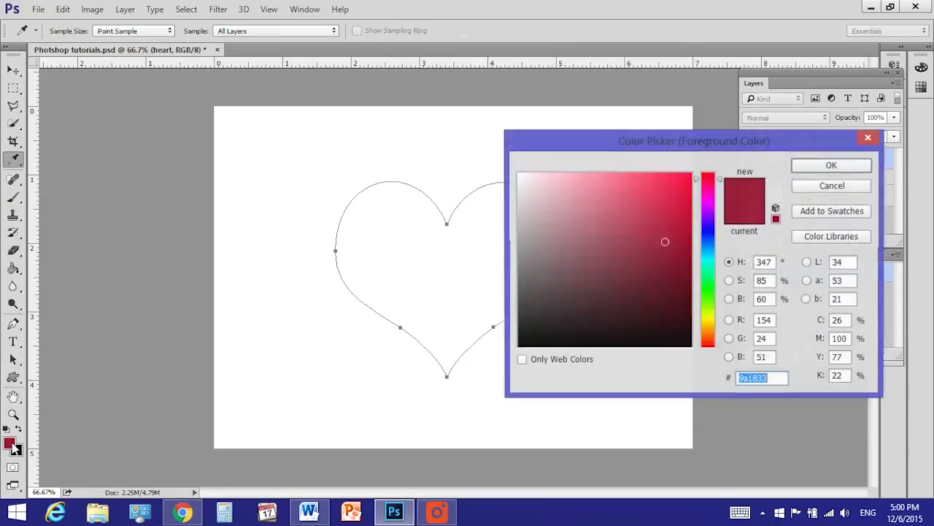
pyautogui.click(659, 192)
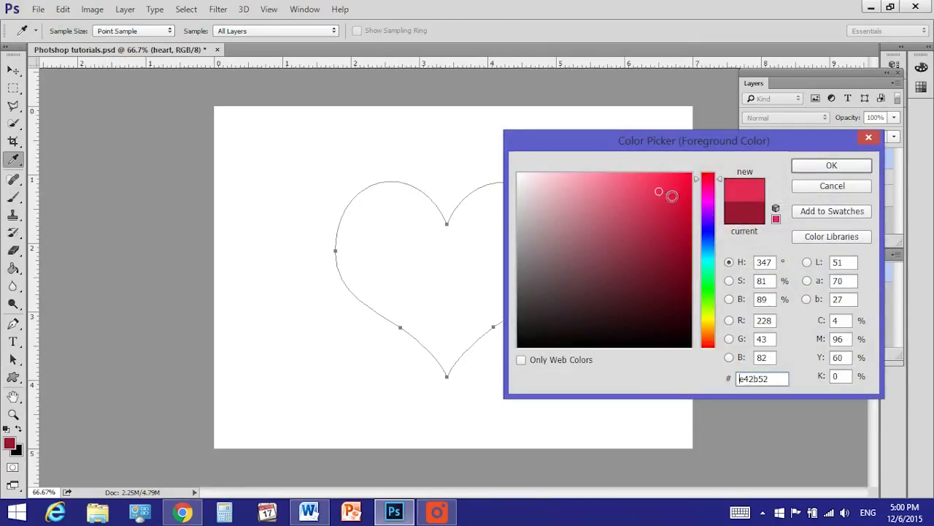
pyautogui.click(858, 163)
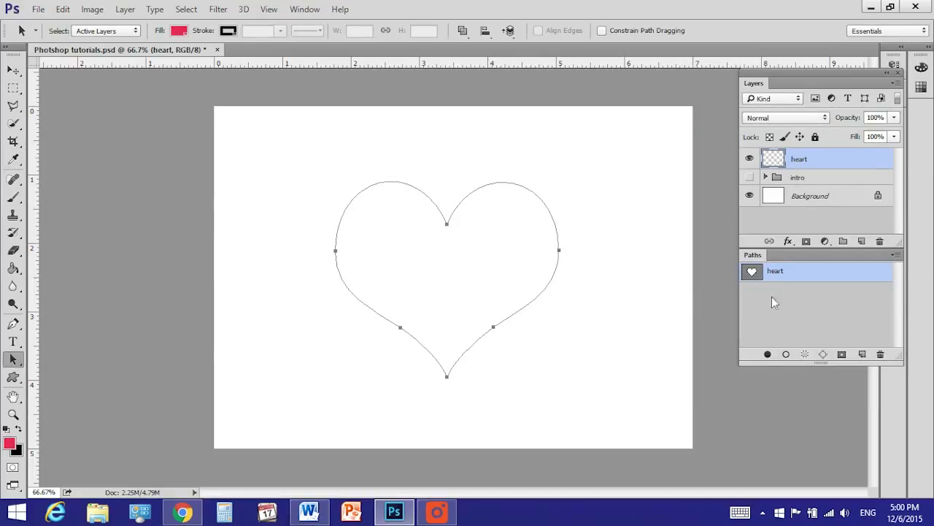
pyautogui.click(769, 358)
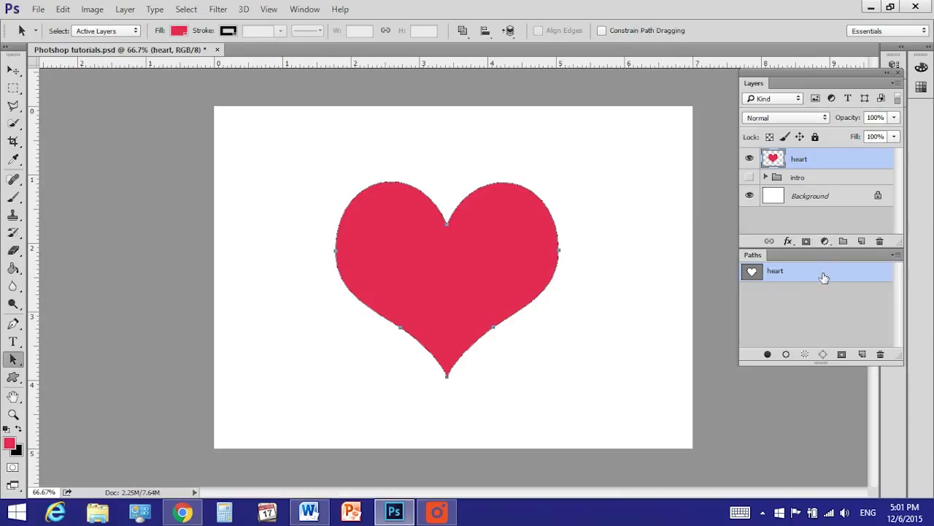
# Load the heart path as a selection and ready the Brush tool with dark red 8e1e35 as the foreground color
pyautogui.click(806, 356)
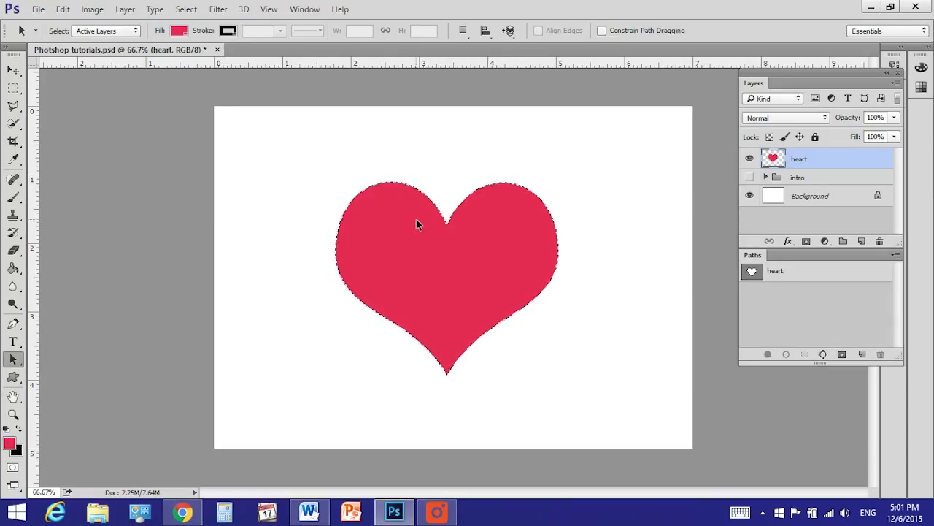
pyautogui.click(14, 197)
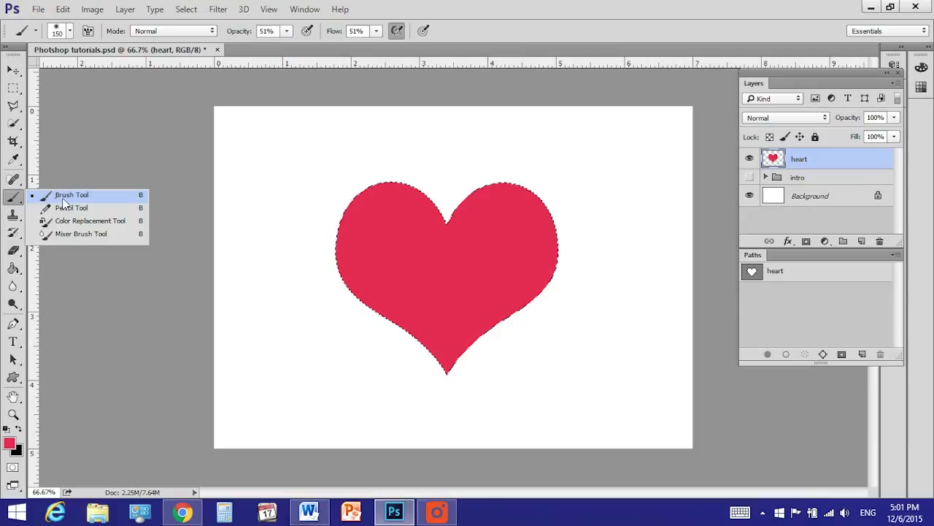
pyautogui.click(12, 272)
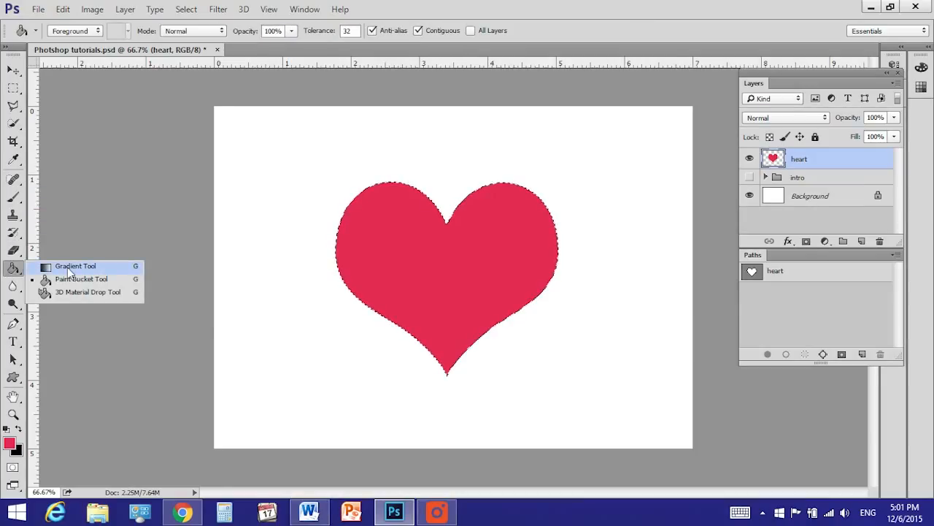
pyautogui.click(12, 200)
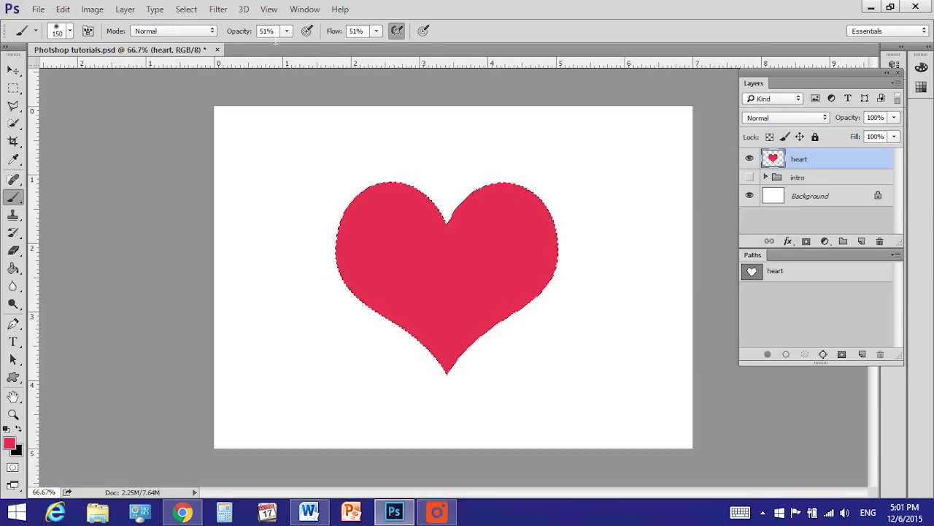
pyautogui.click(400, 28)
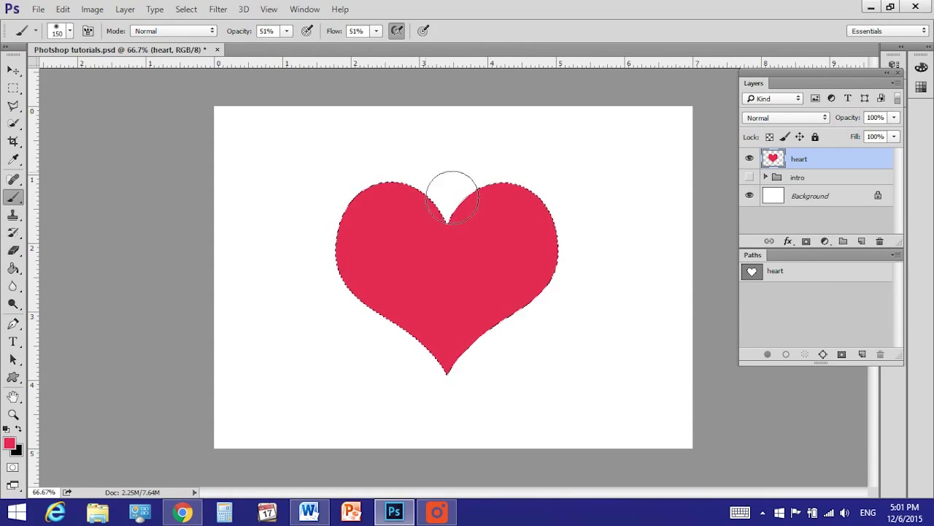
pyautogui.click(11, 446)
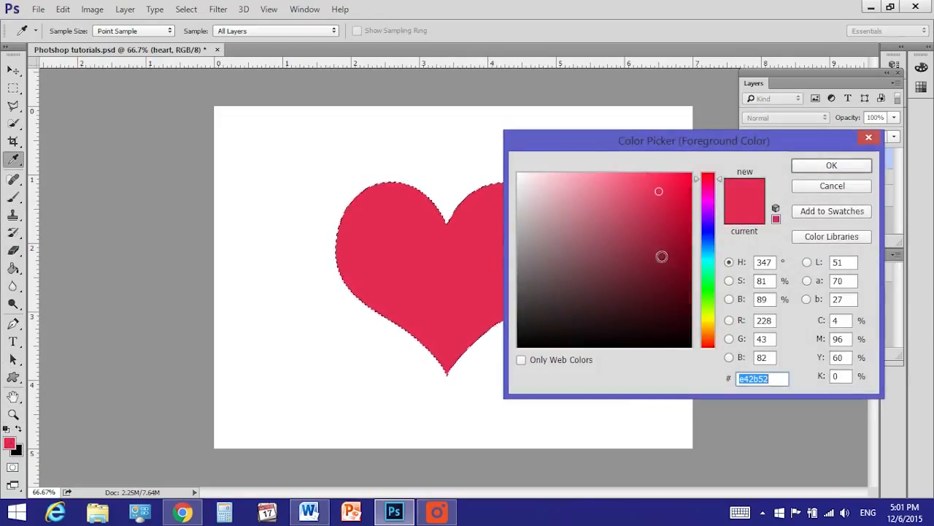
pyautogui.click(659, 252)
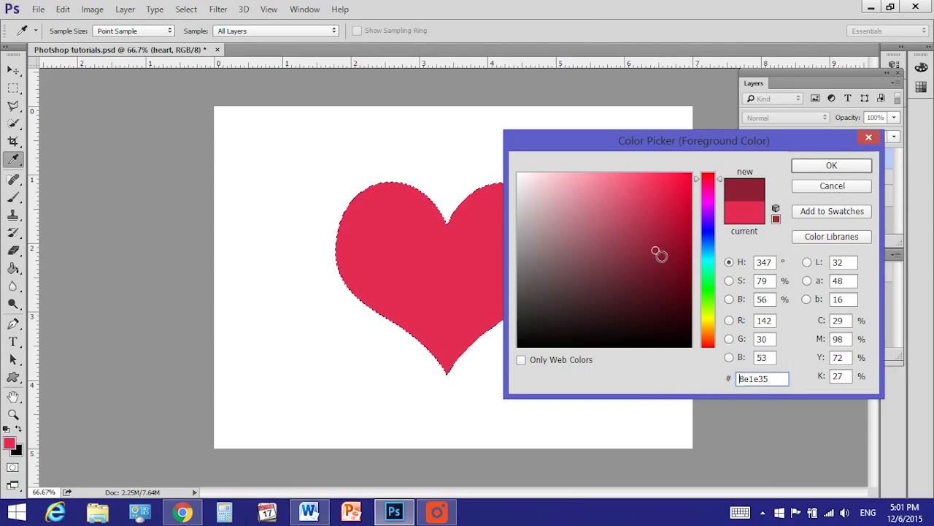
pyautogui.click(832, 166)
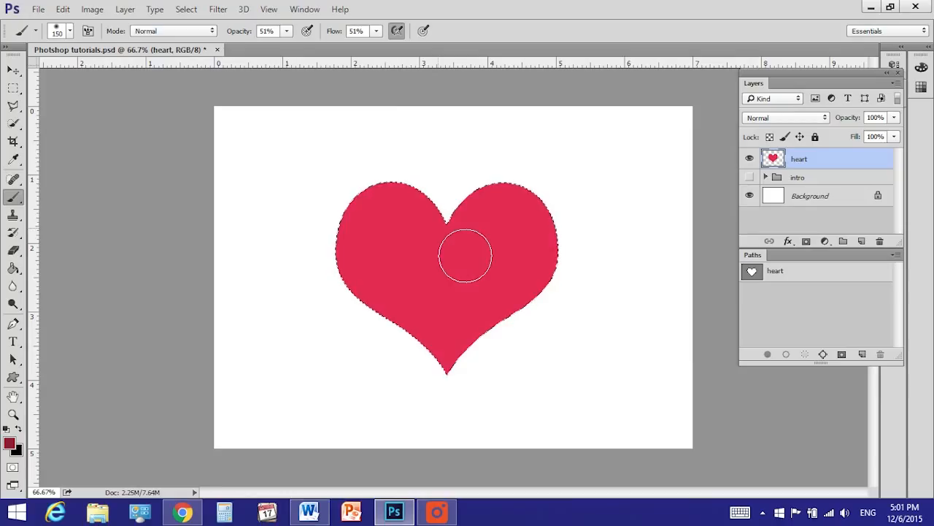
# Brush dark red shading around the inner edges of the selected heart and remove the selection
pyautogui.moveTo(368, 295)
pyautogui.mouseDown()
pyautogui.moveTo(435, 346)
pyautogui.moveTo(481, 425)
pyautogui.moveTo(480, 404)
pyautogui.moveTo(543, 322)
pyautogui.moveTo(562, 197)
pyautogui.mouseUp()
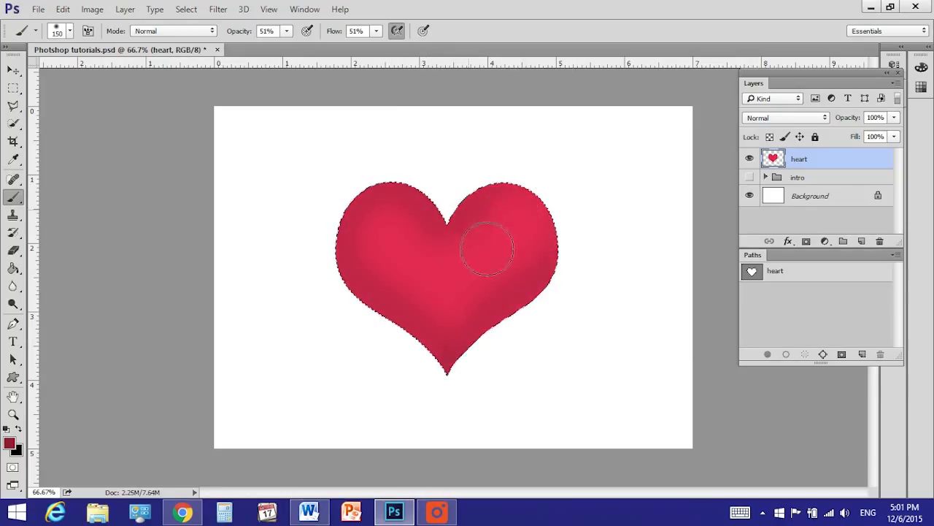
pyautogui.moveTo(562, 233)
pyautogui.mouseDown()
pyautogui.moveTo(574, 283)
pyautogui.moveTo(494, 362)
pyautogui.moveTo(485, 414)
pyautogui.moveTo(406, 342)
pyautogui.mouseUp()
pyautogui.moveTo(368, 255)
pyautogui.mouseDown()
pyautogui.moveTo(375, 320)
pyautogui.moveTo(467, 379)
pyautogui.moveTo(424, 345)
pyautogui.mouseUp()
pyautogui.moveTo(449, 200)
pyautogui.mouseDown()
pyautogui.moveTo(491, 199)
pyautogui.moveTo(474, 225)
pyautogui.moveTo(694, 240)
pyautogui.mouseUp()
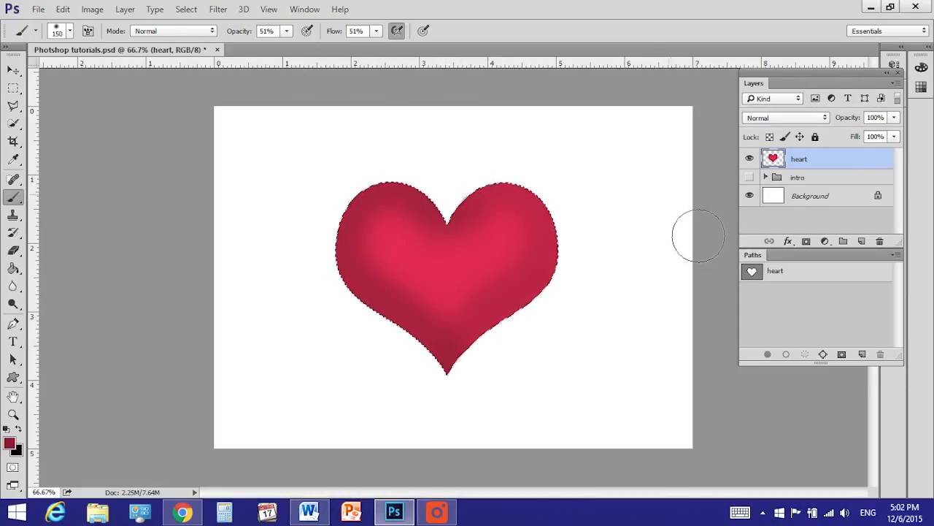
pyautogui.click(186, 9)
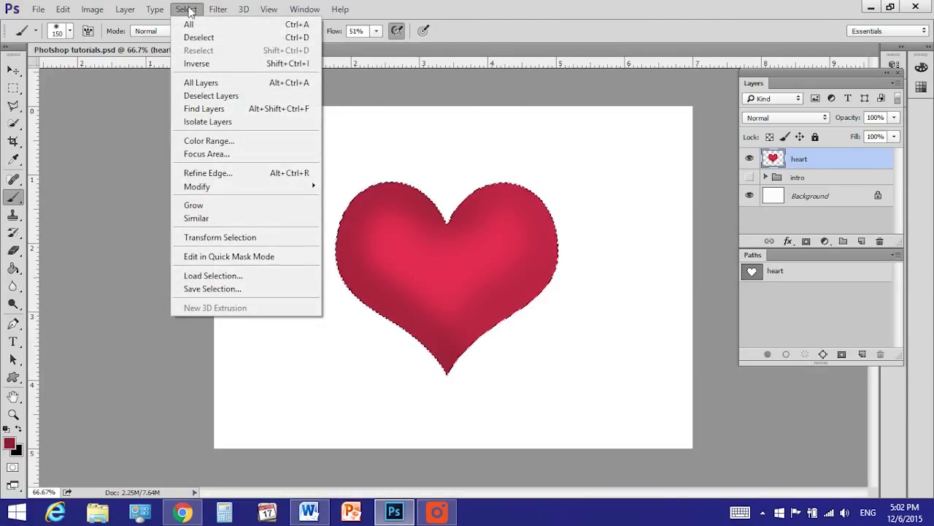
pyautogui.click(200, 37)
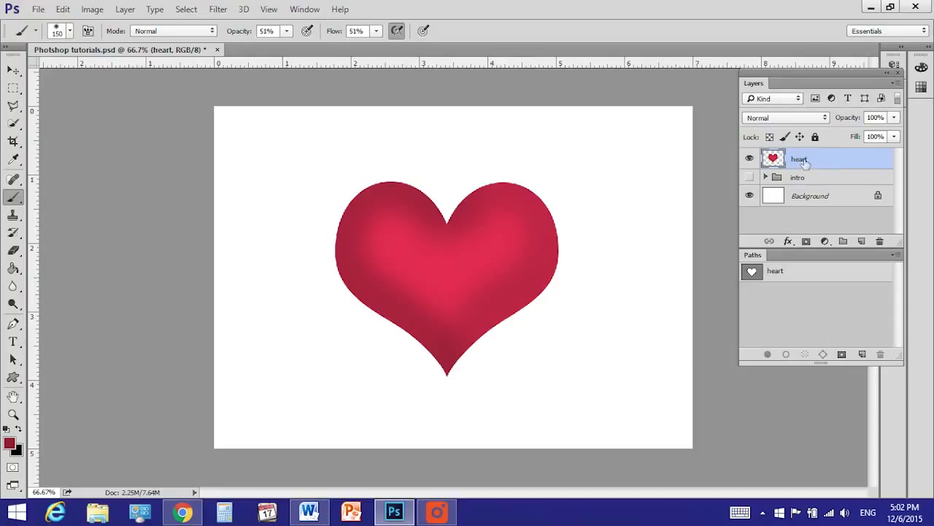
# Add a Bevel & Emboss effect to the heart layer with depth 103%, size 120 px and soften 11 px
pyautogui.click(789, 243)
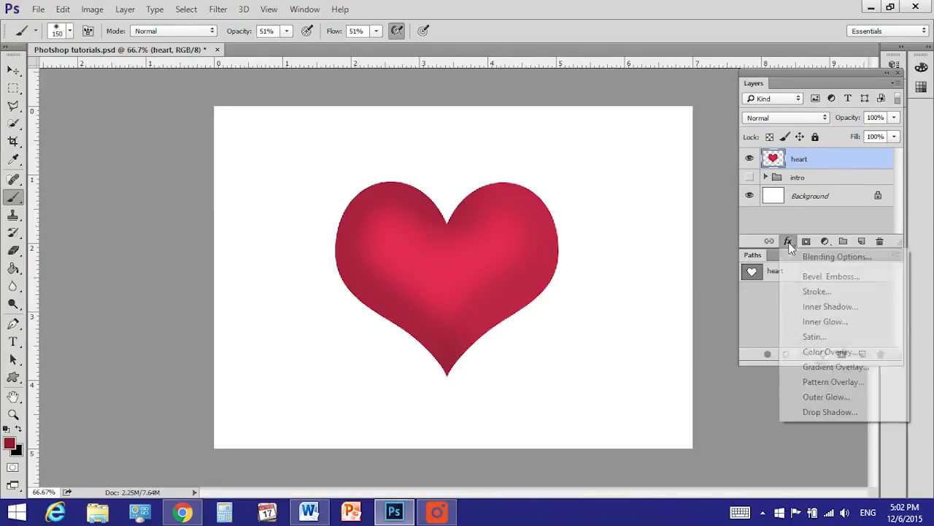
pyautogui.click(809, 277)
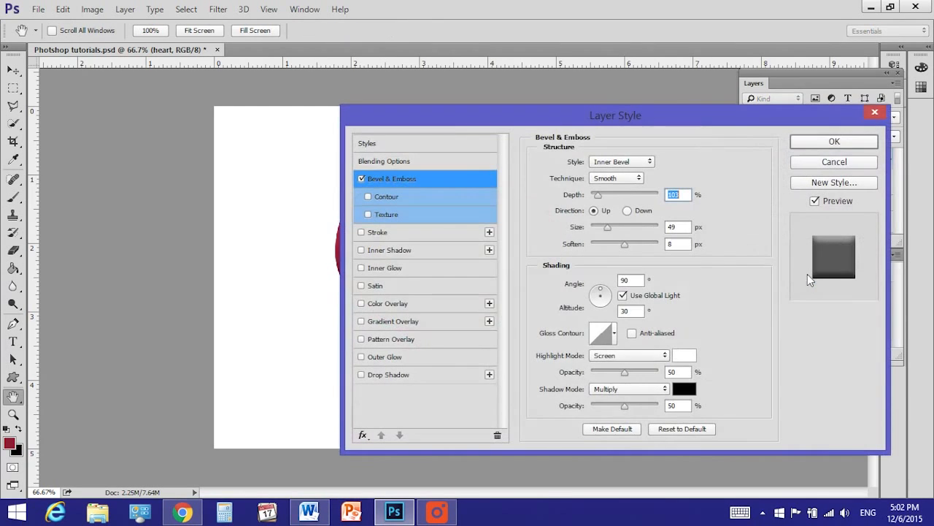
pyautogui.moveTo(711, 111); pyautogui.dragTo(933, 97)
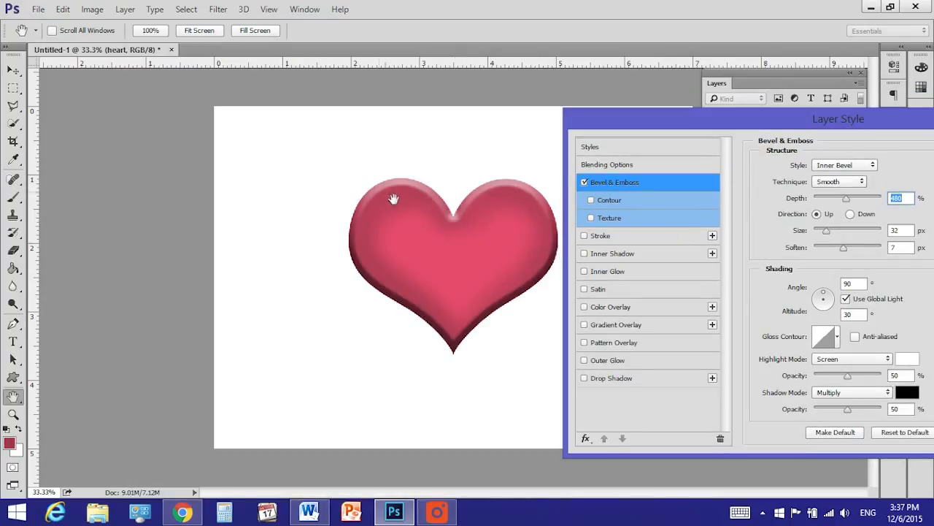
pyautogui.moveTo(847, 198); pyautogui.dragTo(821, 198)
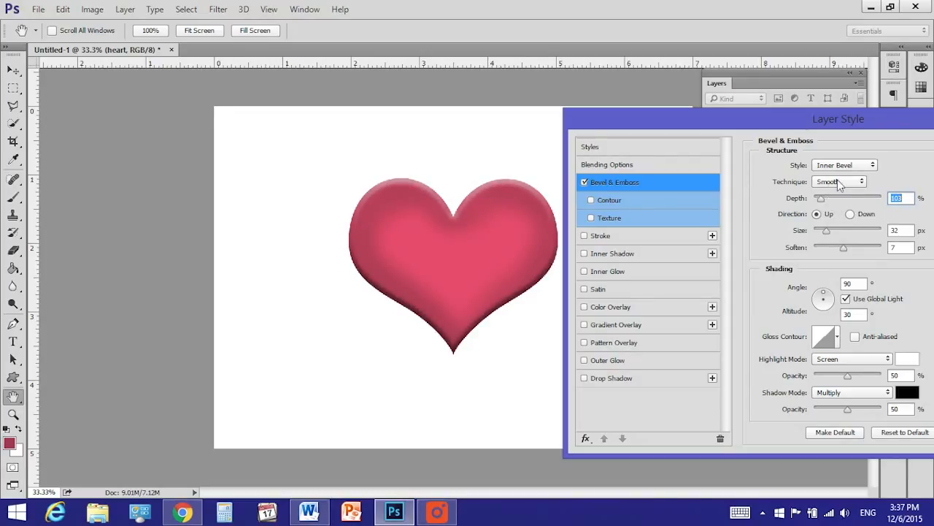
pyautogui.moveTo(825, 230); pyautogui.dragTo(859, 247)
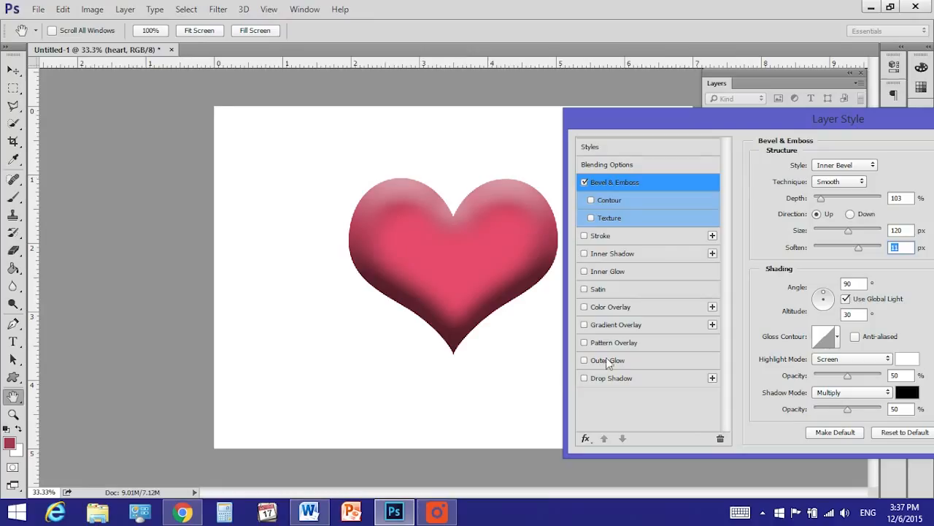
# Add a Drop Shadow to the heart with opacity 27%, distance 14 px and spread 41%
pyautogui.click(584, 378)
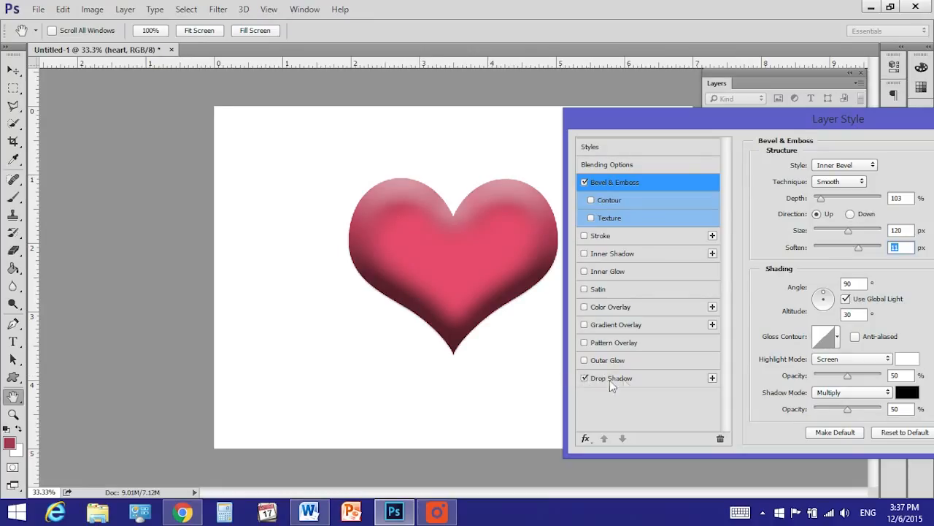
pyautogui.click(633, 377)
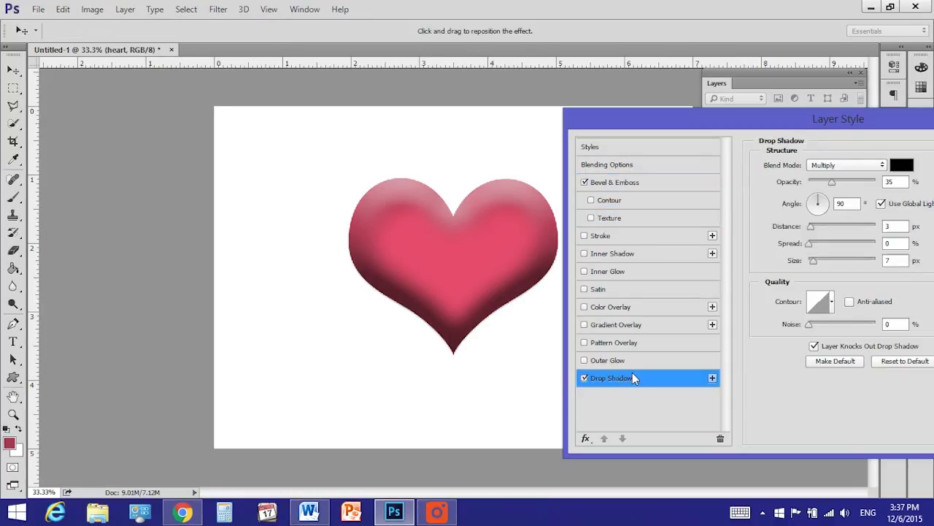
pyautogui.click(826, 181)
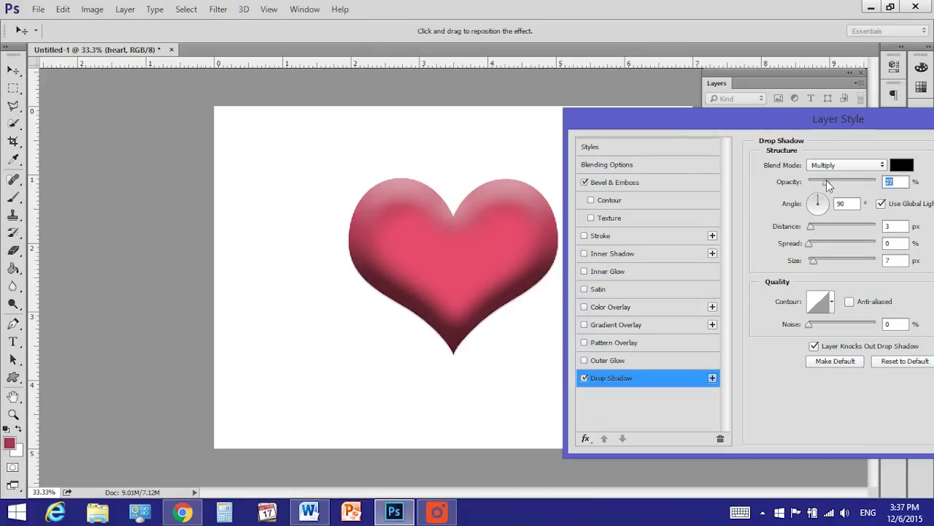
pyautogui.moveTo(811, 229); pyautogui.dragTo(835, 246)
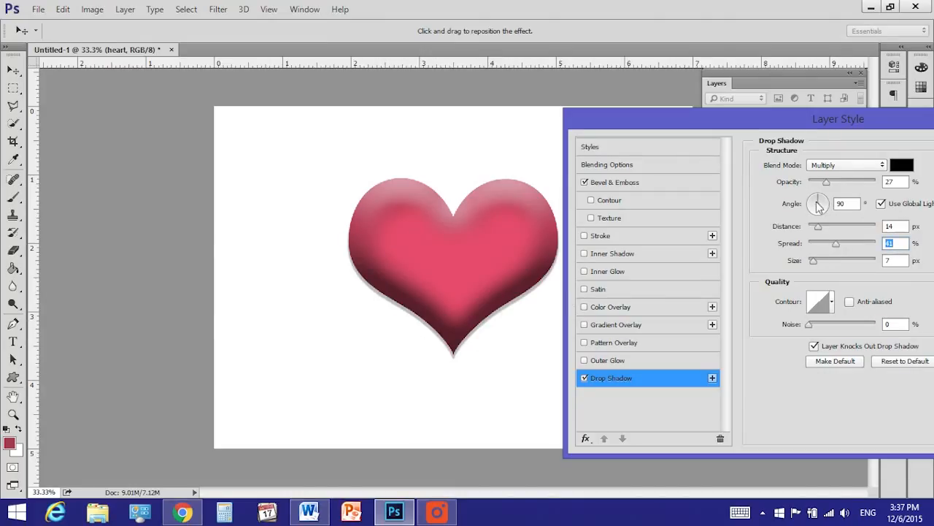
# Try different global light angles for the heart's shadow, settle on 94°, and apply the layer style
pyautogui.moveTo(819, 203); pyautogui.dragTo(815, 202)
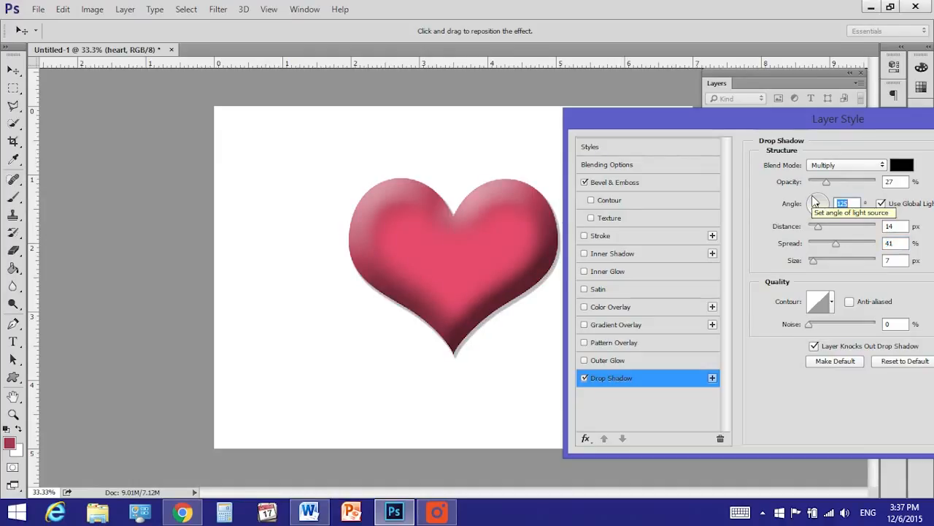
pyautogui.moveTo(815, 202); pyautogui.dragTo(807, 202)
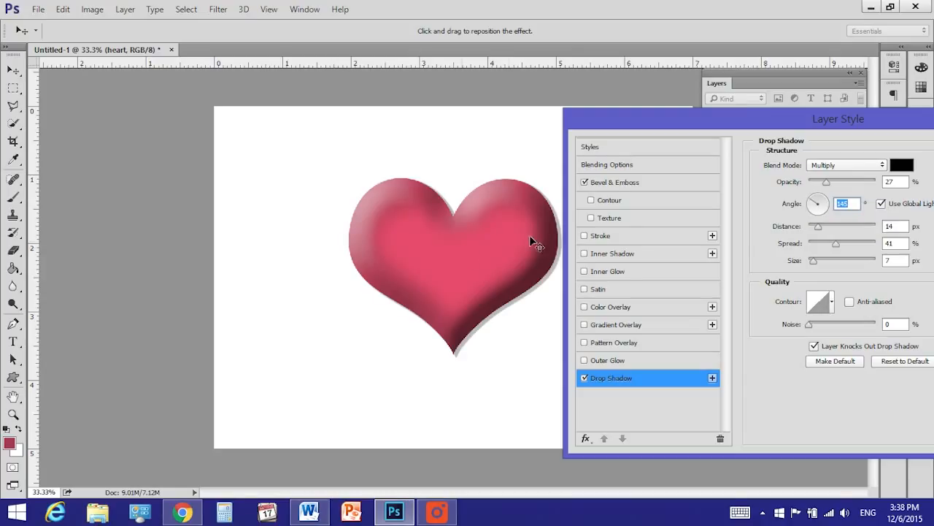
pyautogui.moveTo(812, 206); pyautogui.dragTo(819, 200)
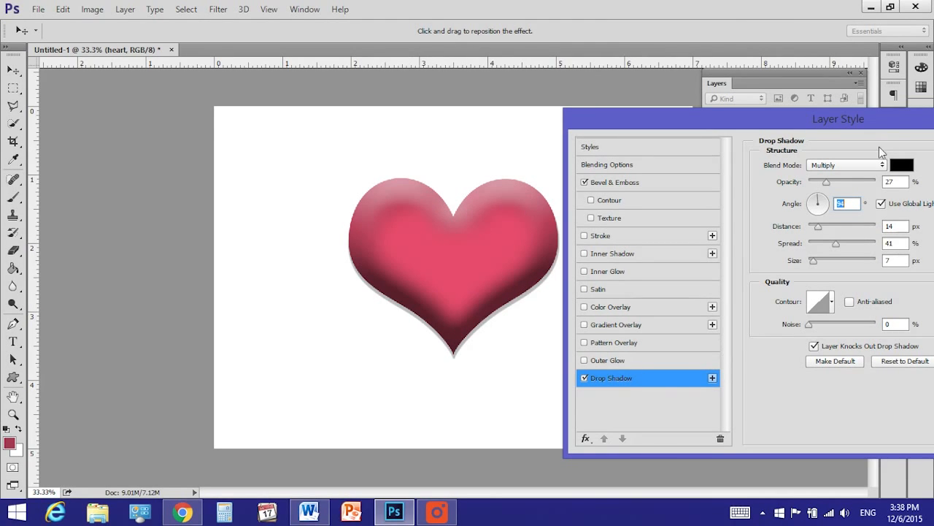
pyautogui.moveTo(871, 110); pyautogui.dragTo(488, 381)
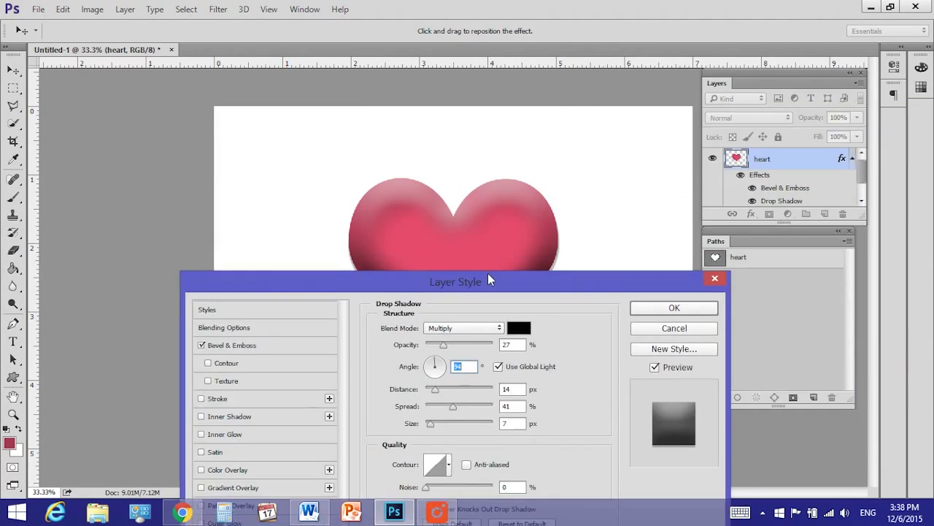
pyautogui.click(686, 308)
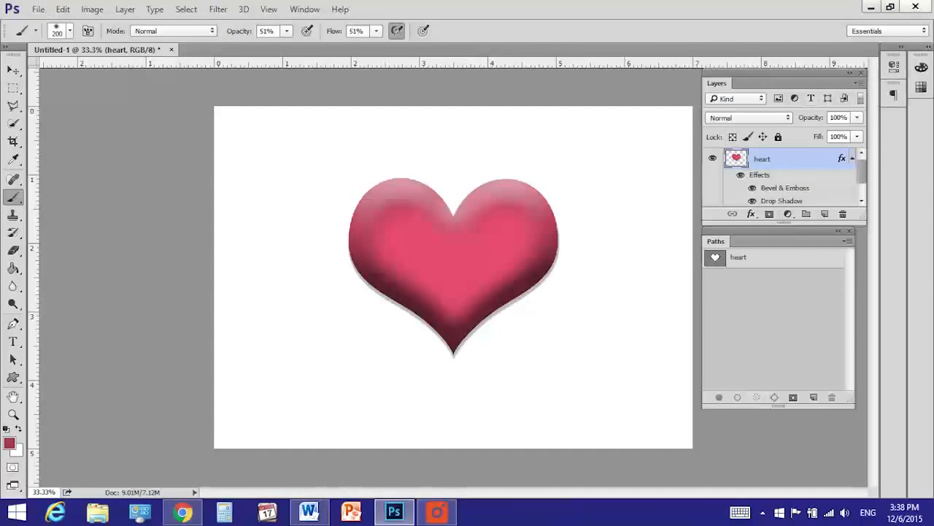
pyautogui.click(915, 7)
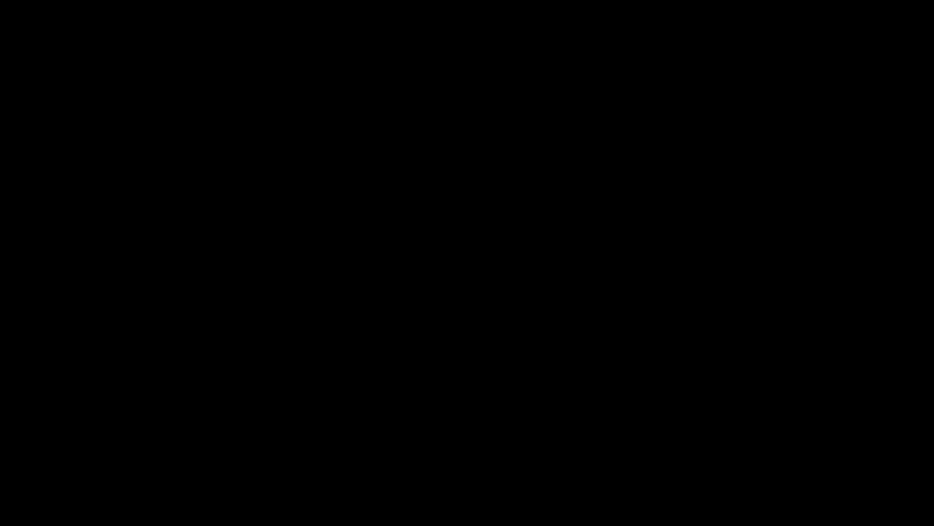